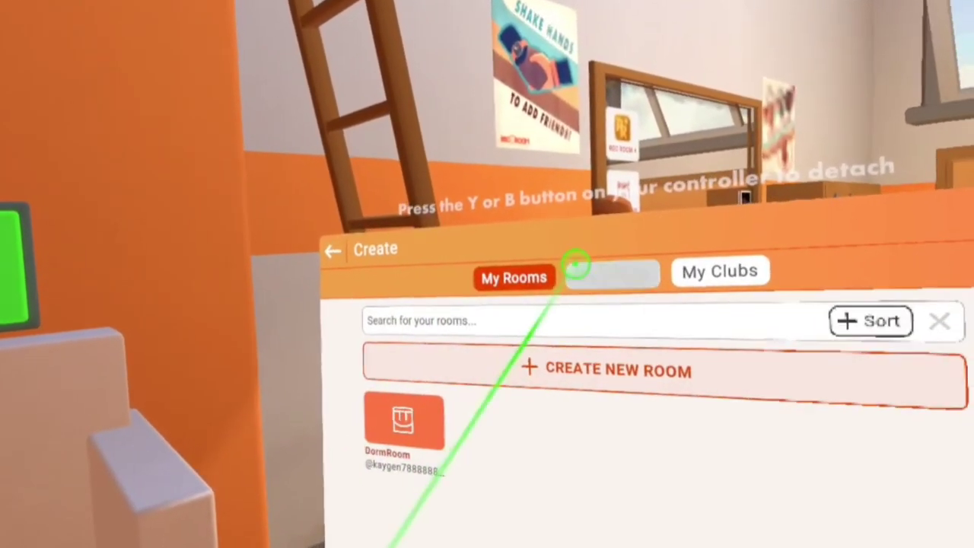
Step: Return to the main Rec Room menu and open the backpack of tools
click(328, 254)
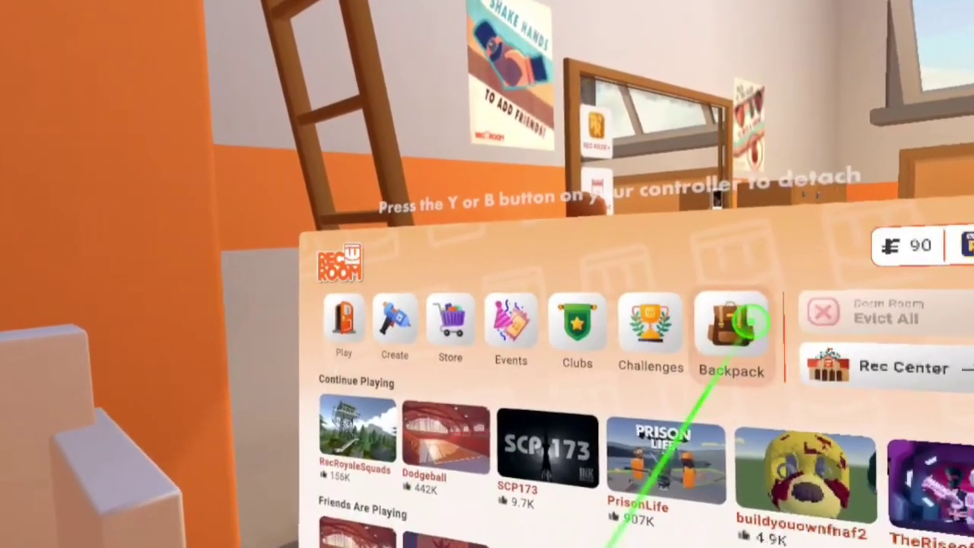
click(739, 315)
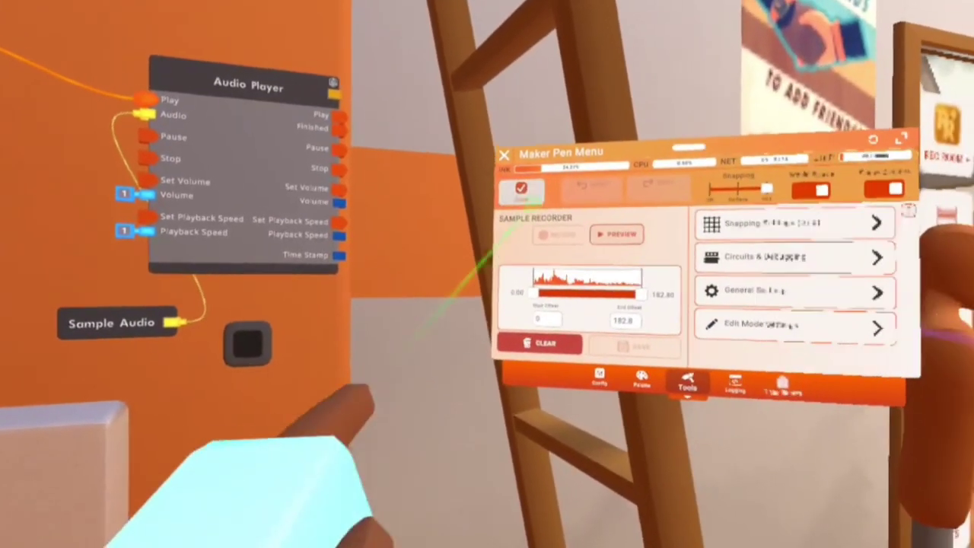
Step: Freeze the Push Me button in place with the Maker Pen's Freeze tool
click(519, 187)
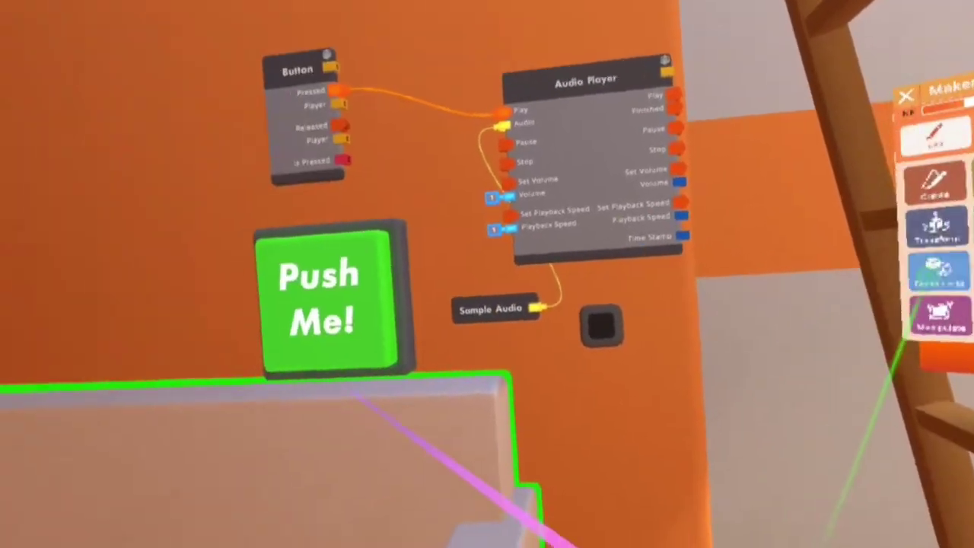
click(358, 335)
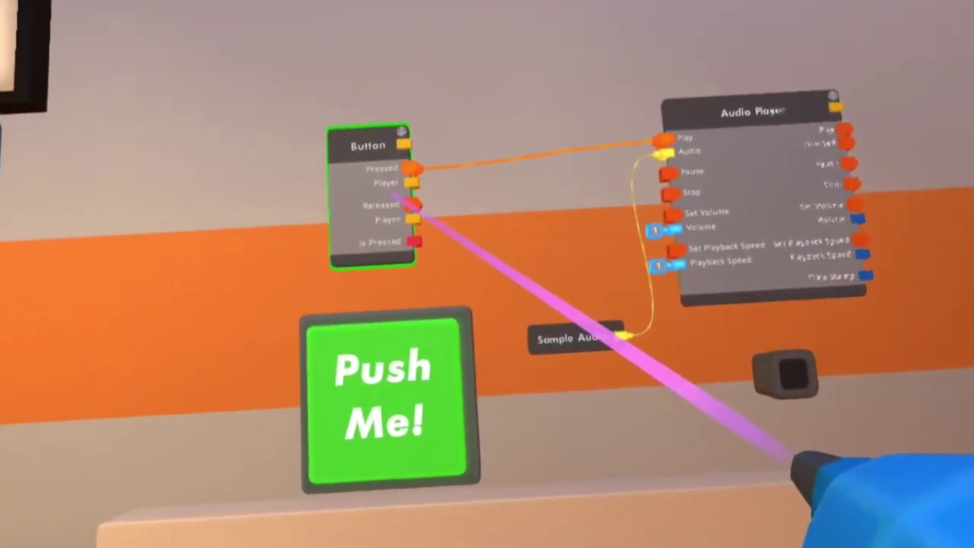
Step: Inspect the Button chip's press-and-release circuit, then bring up and dismiss the quick tool menu
click(404, 205)
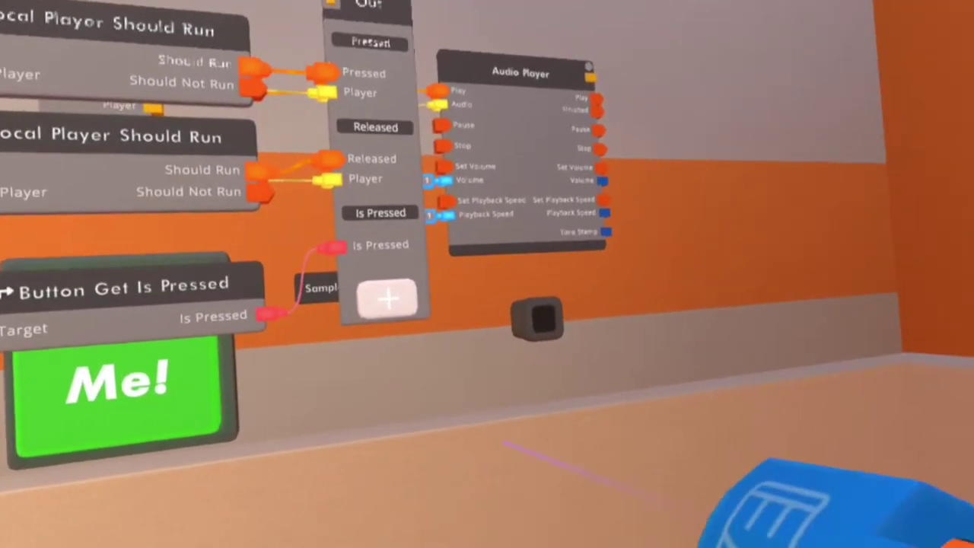
key(Tab)
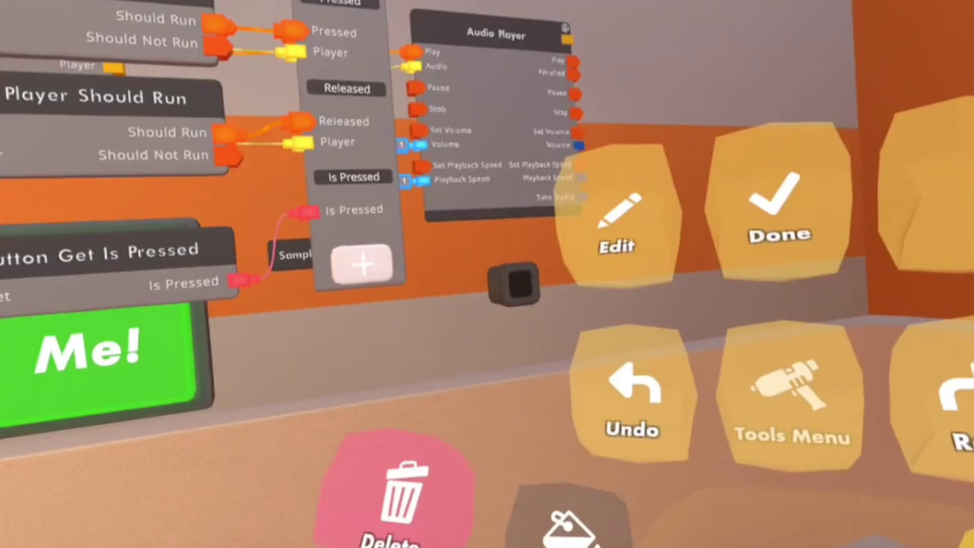
key(Escape)
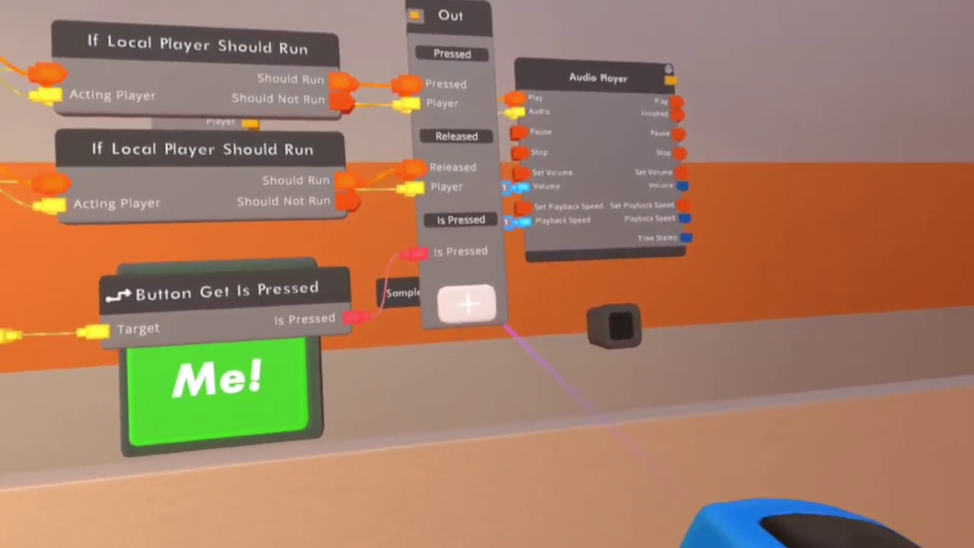